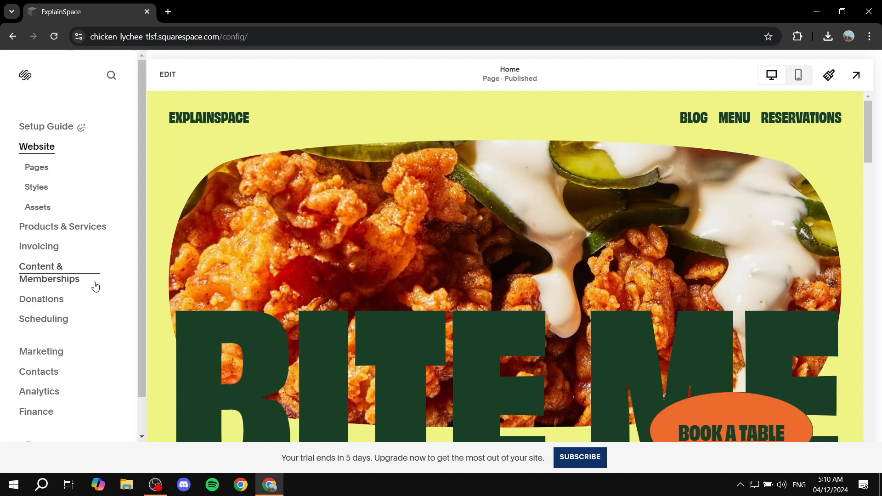
Open the store's Shipping settings from the Selling section of the site settings.
{"action": "scroll", "coordinate": [95, 287], "scroll_direction": "down", "scroll_amount": 1}
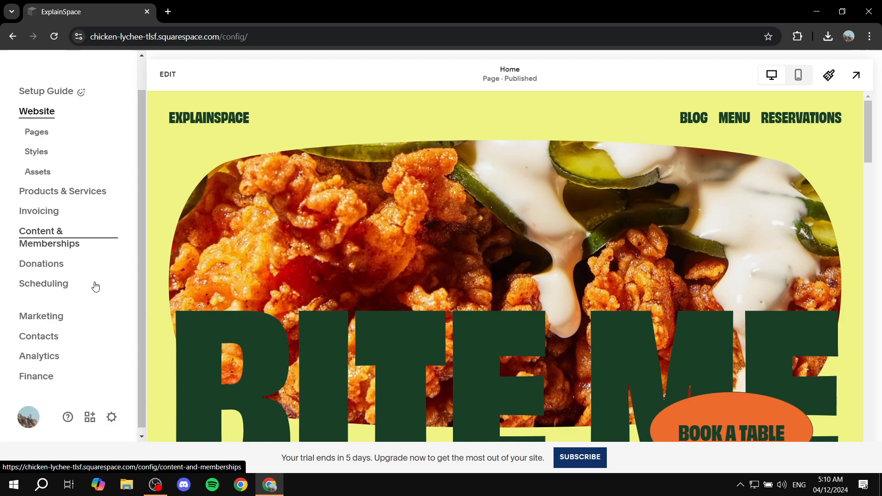
{"action": "left_click", "coordinate": [112, 413]}
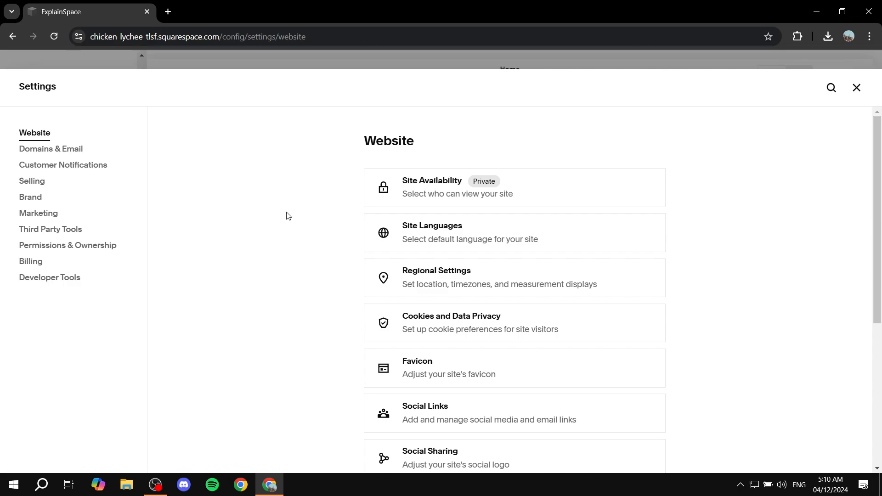
{"action": "left_click", "coordinate": [50, 185]}
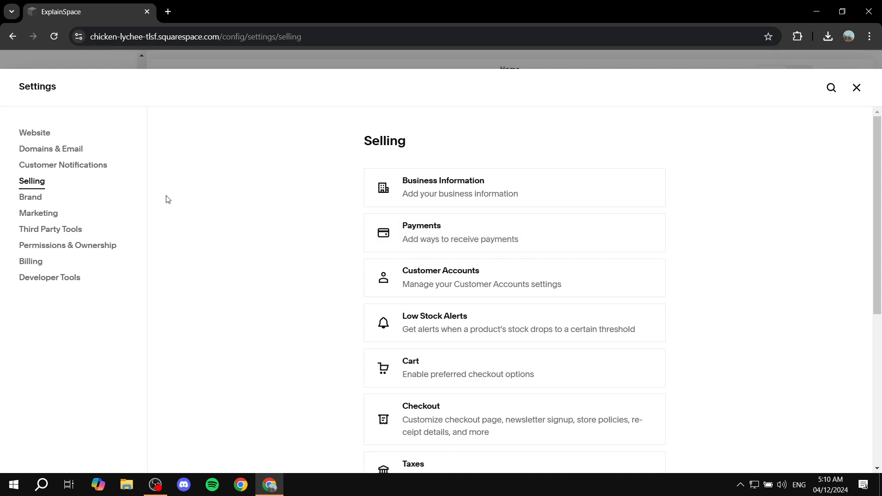
{"action": "scroll", "coordinate": [459, 257], "scroll_direction": "down", "scroll_amount": 2}
{"action": "scroll", "coordinate": [564, 259], "scroll_direction": "down", "scroll_amount": 1}
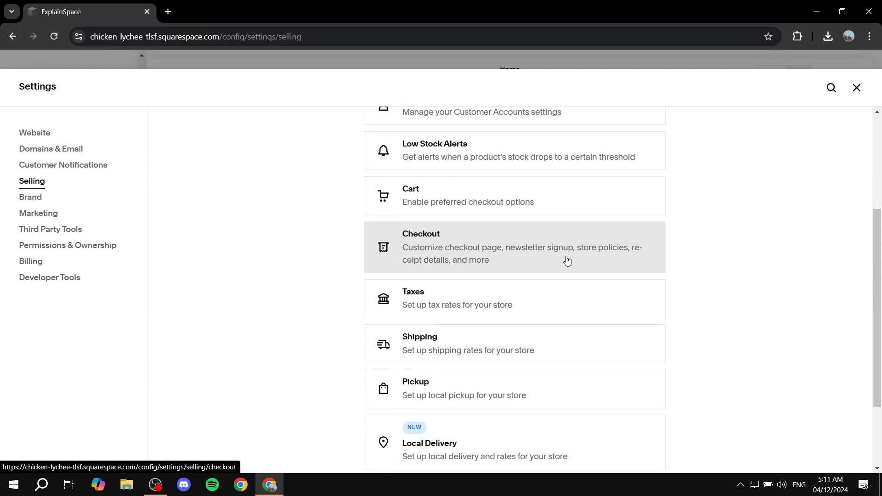
{"action": "left_click", "coordinate": [425, 341]}
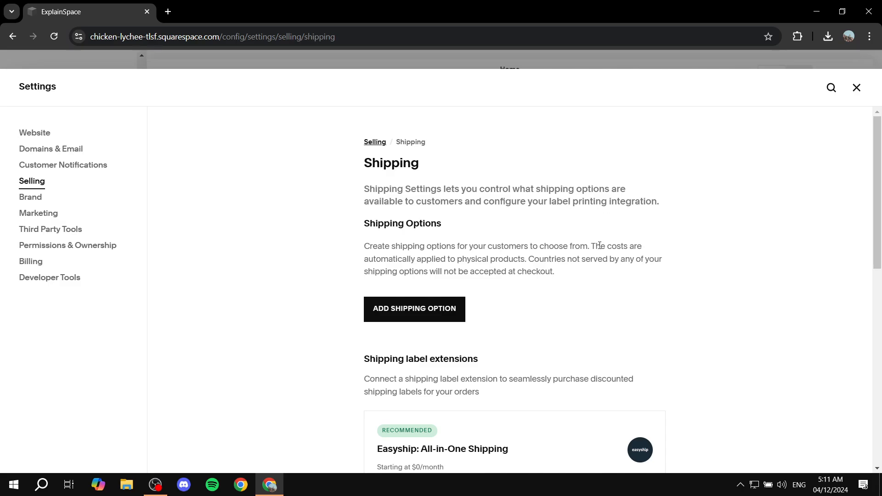
Look over the shipping settings and start adding a new flat rate shipping option.
{"action": "scroll", "coordinate": [600, 245], "scroll_direction": "down", "scroll_amount": 3}
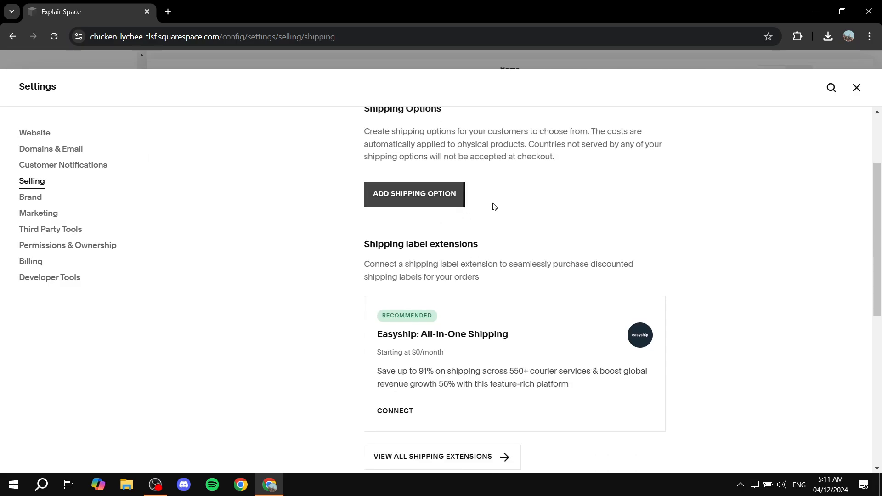
{"action": "scroll", "coordinate": [619, 202], "scroll_direction": "down", "scroll_amount": 3}
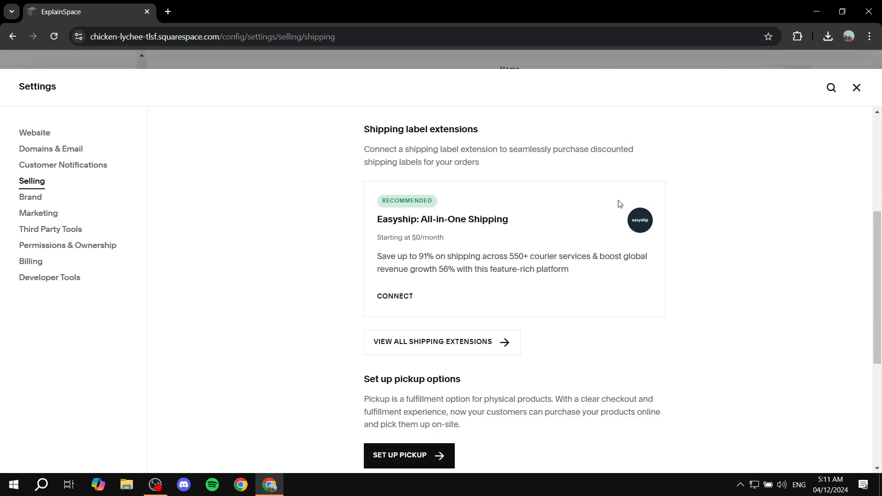
{"action": "scroll", "coordinate": [619, 205], "scroll_direction": "up", "scroll_amount": 6}
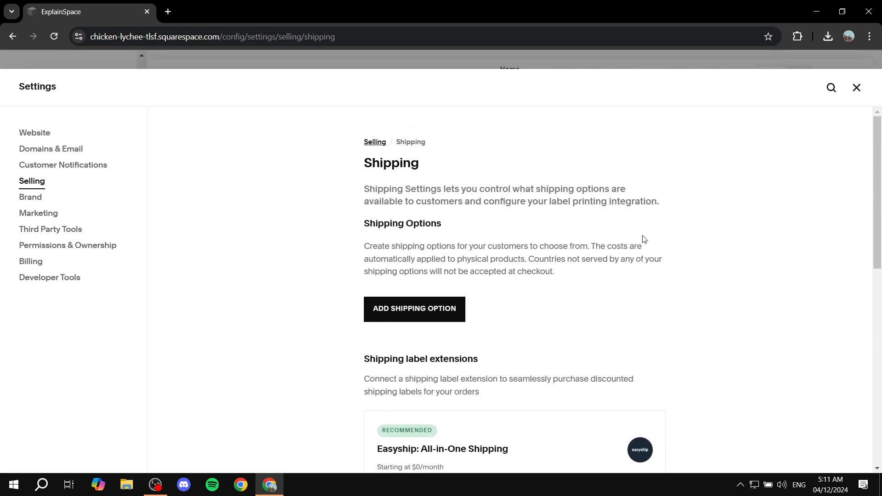
{"action": "left_click", "coordinate": [414, 314]}
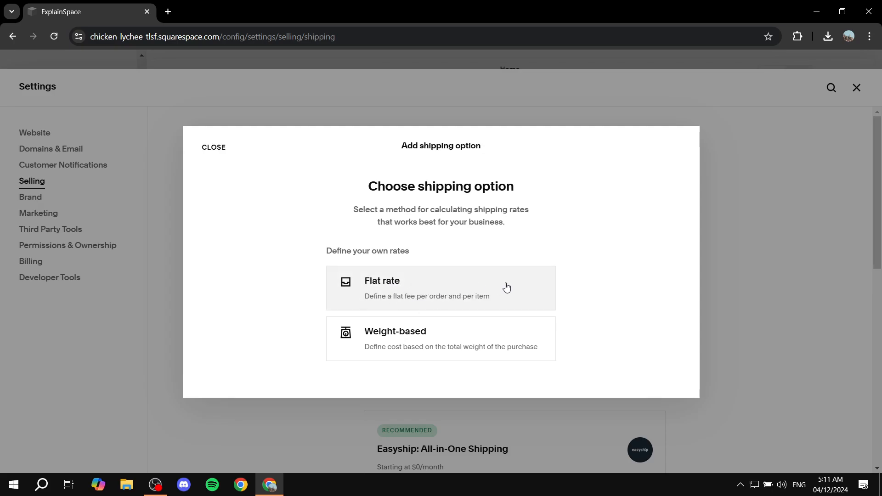
{"action": "left_click", "coordinate": [385, 288]}
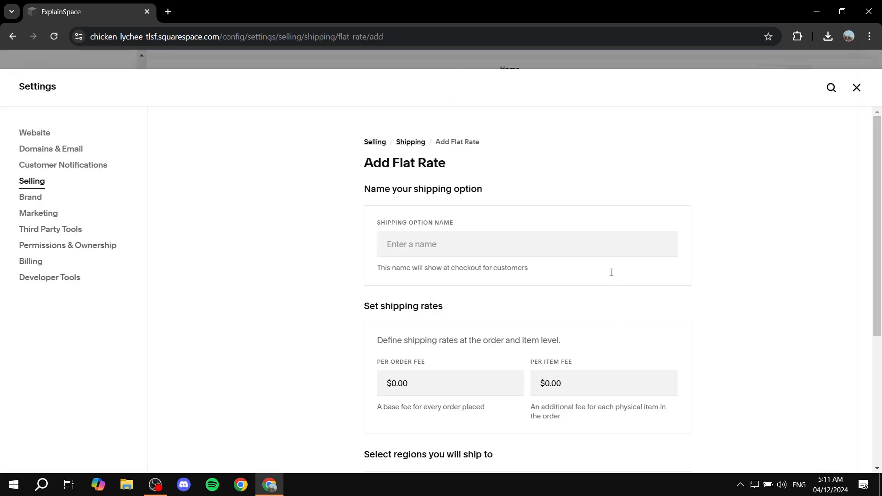
Name the new flat rate shipping option "Test Shipping".
{"action": "left_click", "coordinate": [411, 242]}
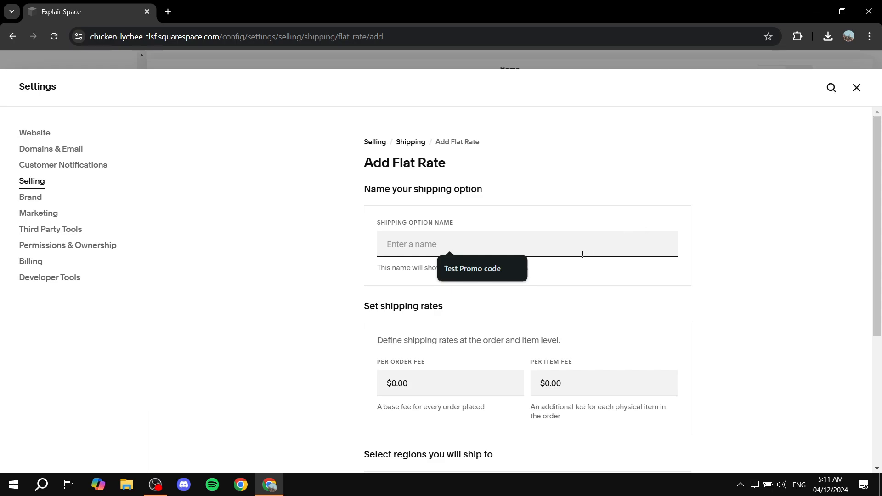
{"action": "left_click", "coordinate": [515, 270]}
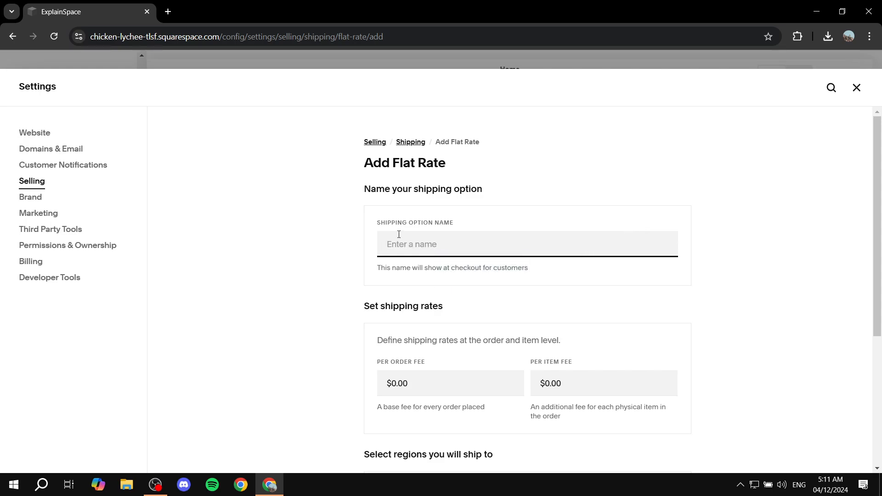
{"action": "left_click_drag", "start_coordinate": [370, 225], "coordinate": [457, 223]}
{"action": "left_click", "coordinate": [478, 224]}
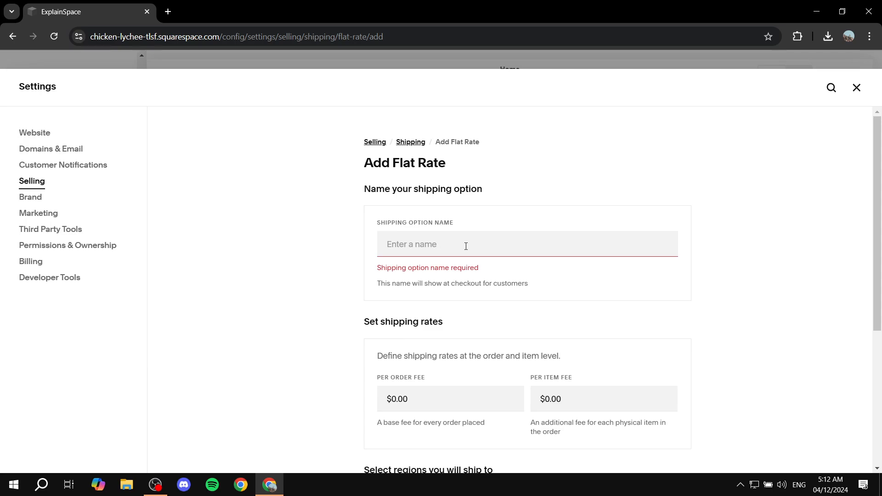
{"action": "left_click", "coordinate": [466, 246]}
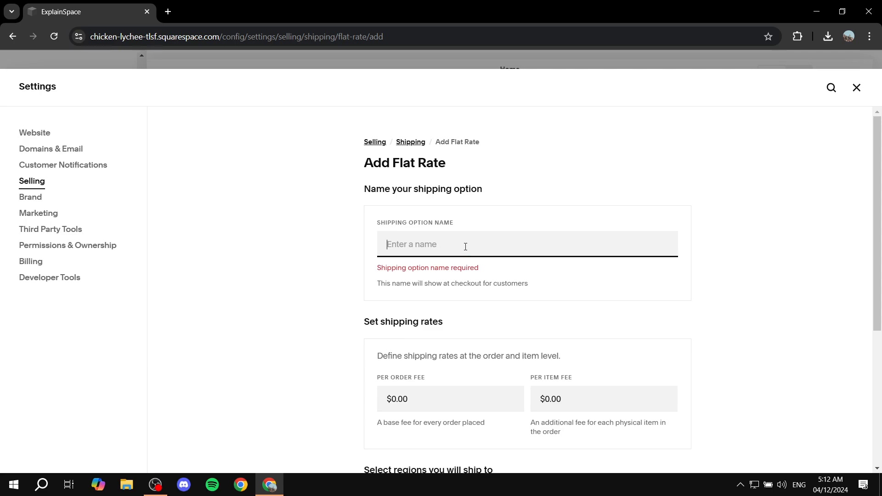
{"action": "type", "text": "T"}
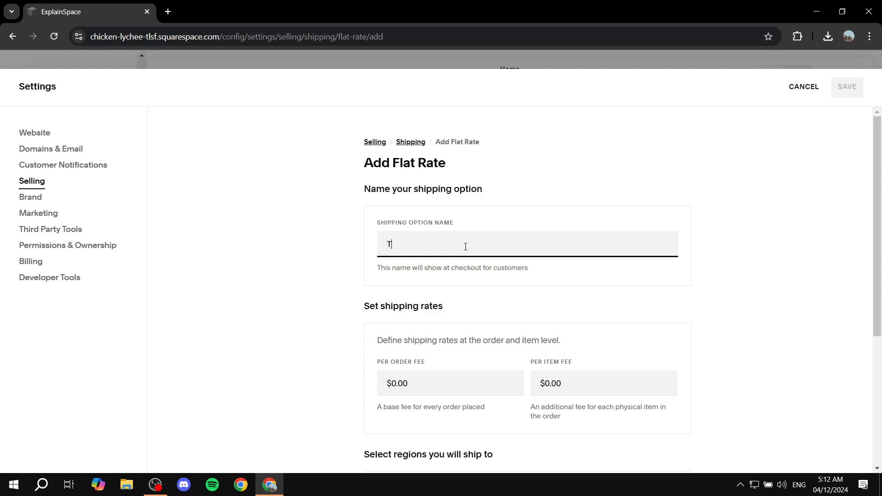
{"action": "type", "text": "est HS"}
{"action": "key", "text": "BackSpace"}
{"action": "key", "text": "BackSpace"}
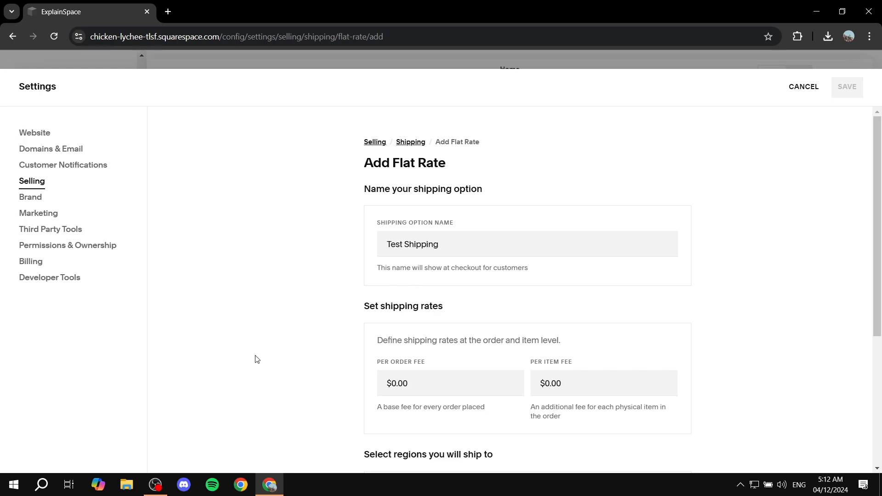
Set the per order fee of the Test Shipping option to $15.00.
{"action": "scroll", "coordinate": [254, 358], "scroll_direction": "down", "scroll_amount": 2}
{"action": "left_click", "coordinate": [432, 265]}
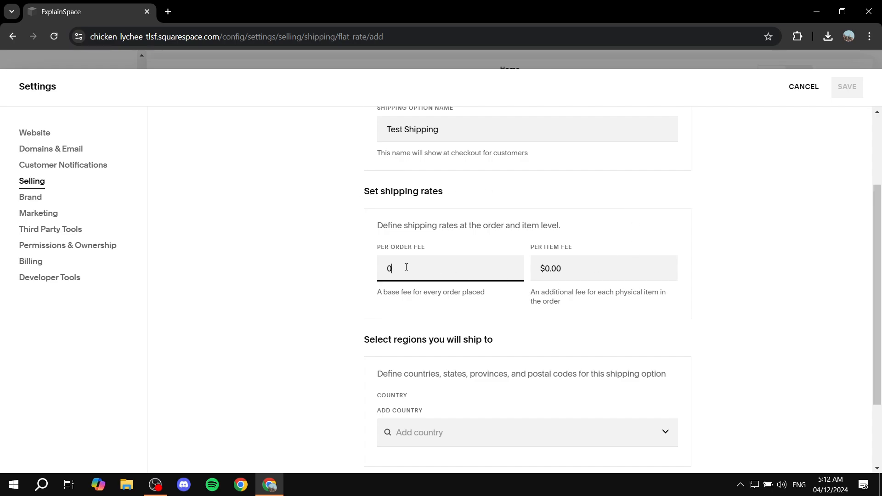
{"action": "left_click_drag", "start_coordinate": [370, 251], "coordinate": [455, 243]}
{"action": "left_click", "coordinate": [517, 240]}
{"action": "left_click_drag", "start_coordinate": [527, 239], "coordinate": [617, 240]}
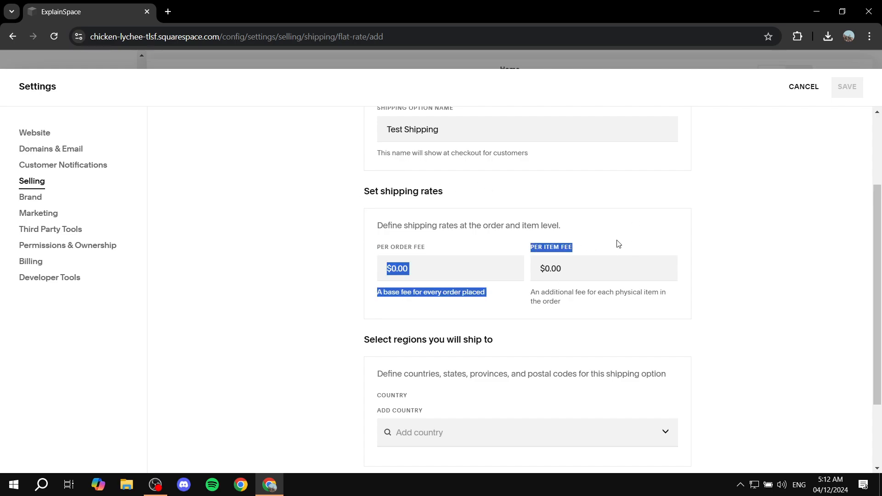
{"action": "left_click", "coordinate": [623, 243]}
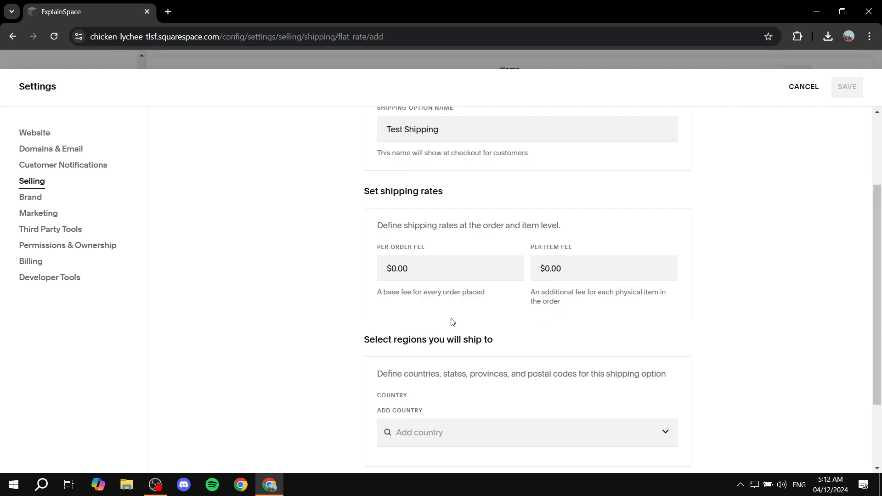
{"action": "left_click_drag", "start_coordinate": [427, 271], "coordinate": [140, 276]}
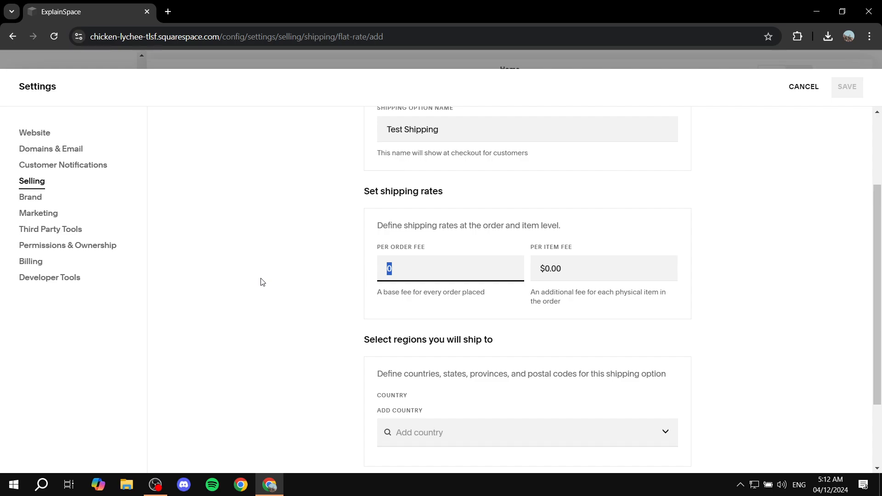
{"action": "type", "text": "15"}
{"action": "left_click", "coordinate": [262, 282]}
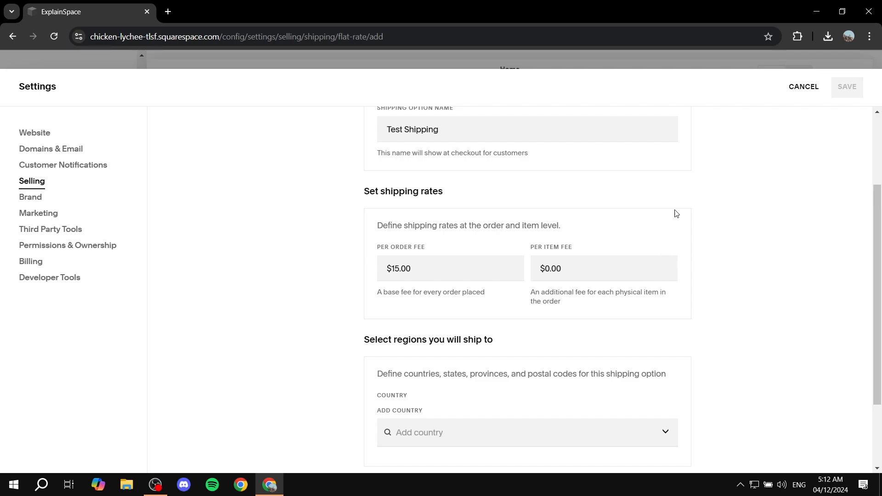
Add Rest of World as the shipping region for Test Shipping and save the option.
{"action": "scroll", "coordinate": [768, 260], "scroll_direction": "down", "scroll_amount": 3}
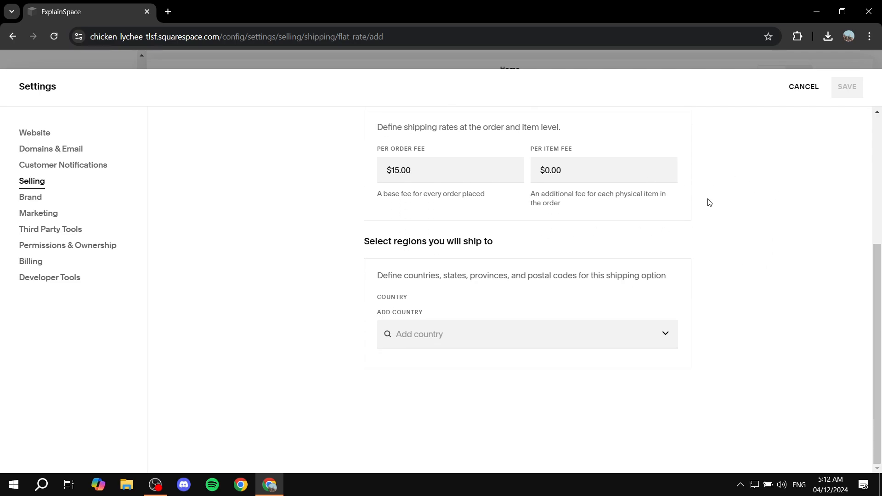
{"action": "left_click", "coordinate": [441, 335]}
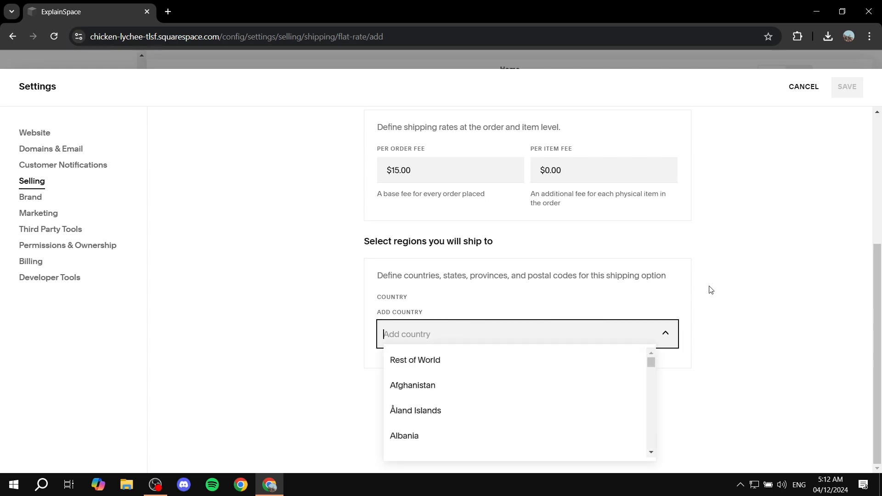
{"action": "left_click", "coordinate": [437, 361]}
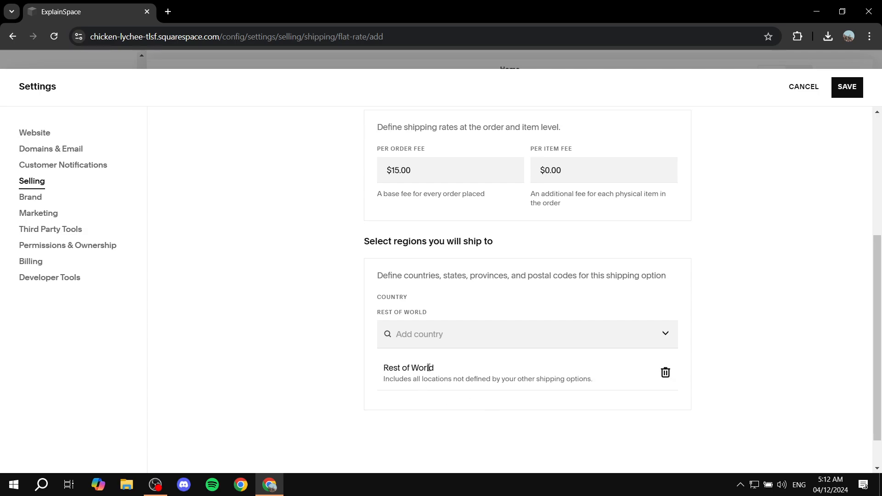
{"action": "scroll", "coordinate": [360, 263], "scroll_direction": "down", "scroll_amount": 1}
{"action": "scroll", "coordinate": [437, 276], "scroll_direction": "up", "scroll_amount": 5}
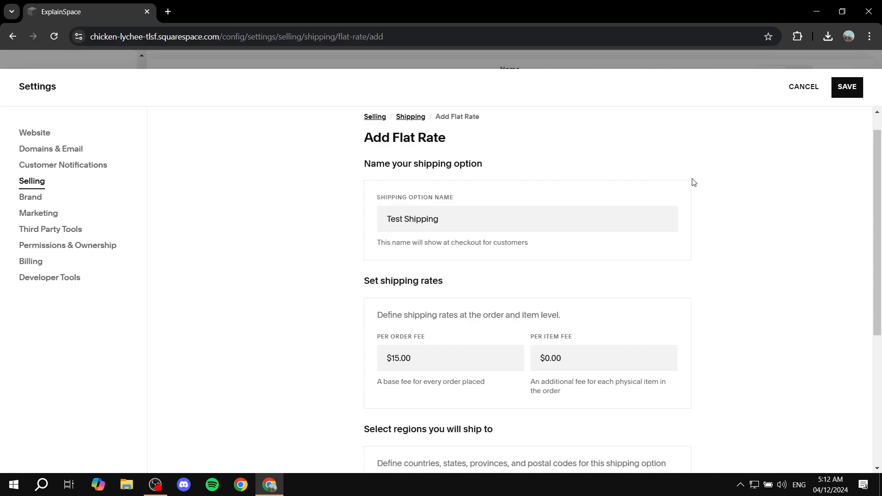
{"action": "left_click", "coordinate": [836, 90]}
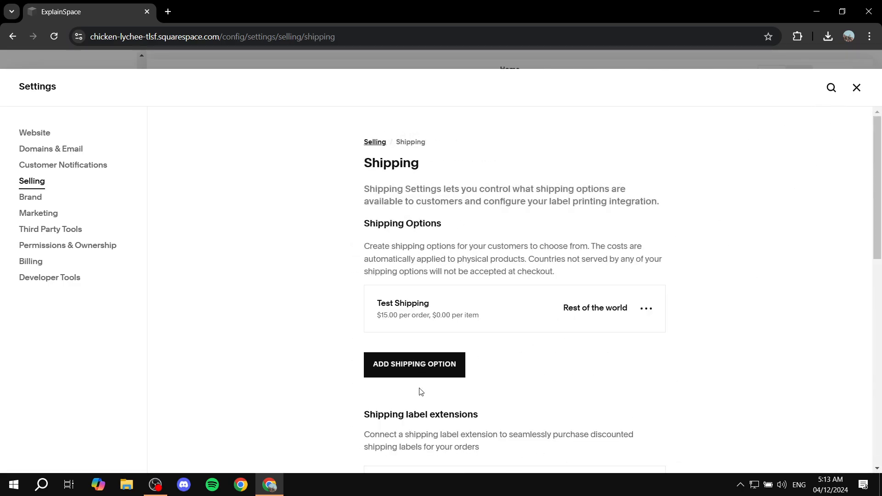
Add a second flat rate shipping option and name it "Free Shipping".
{"action": "left_click", "coordinate": [417, 363]}
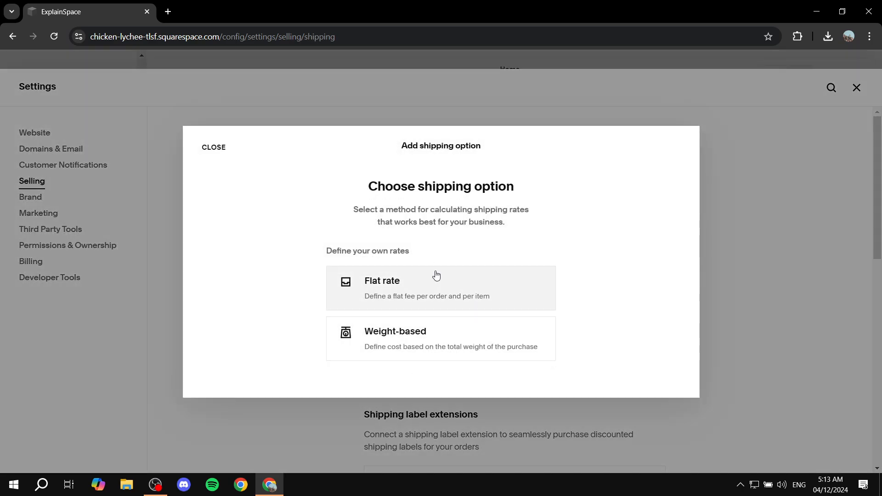
{"action": "left_click", "coordinate": [342, 299]}
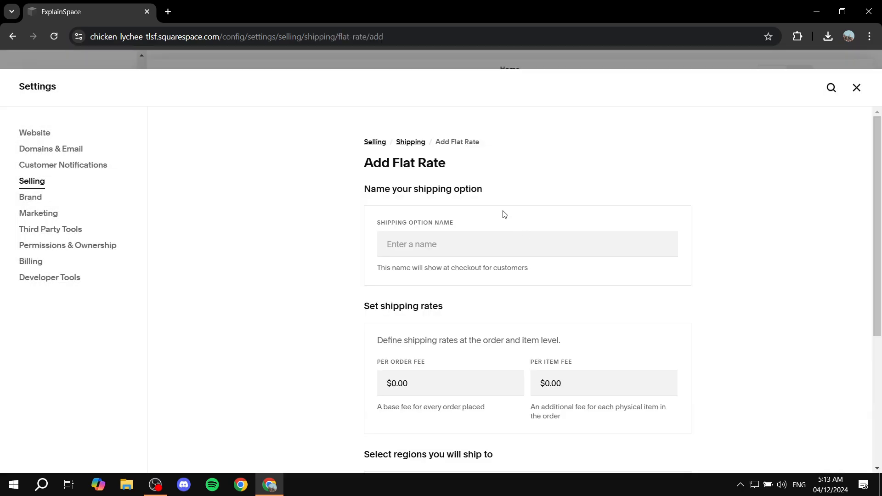
{"action": "left_click", "coordinate": [452, 250]}
{"action": "type", "text": "F"}
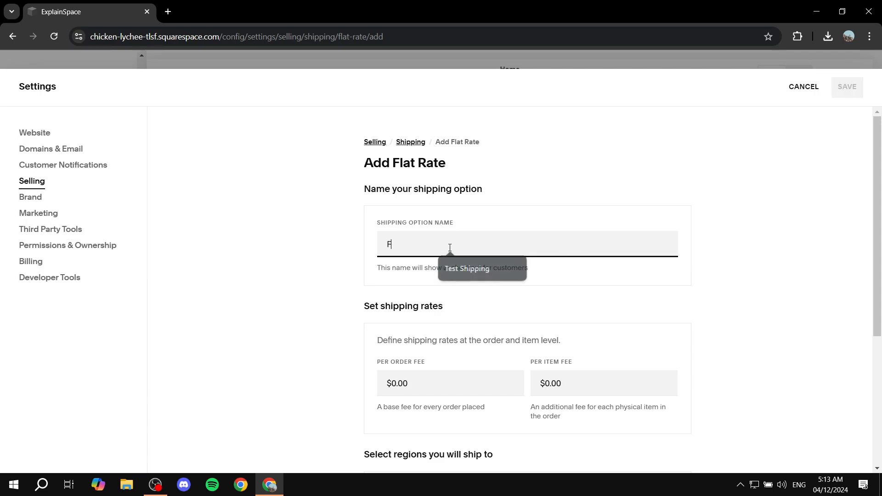
{"action": "type", "text": "ree Shipping"}
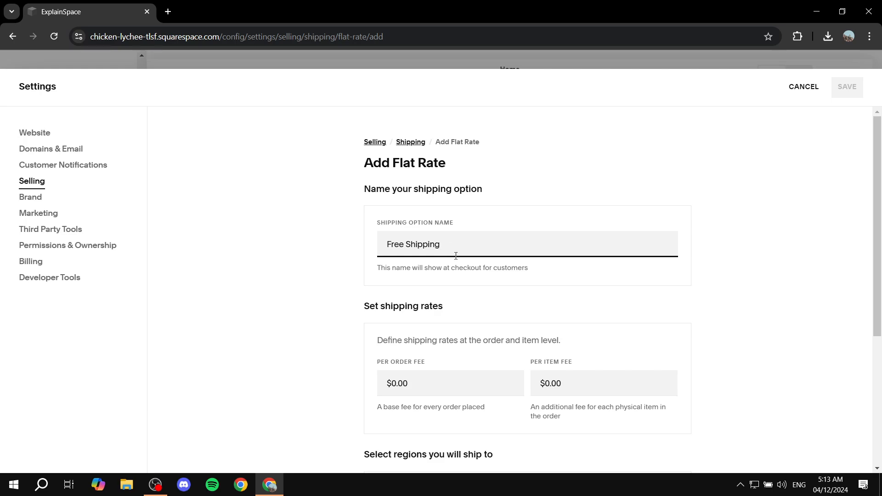
Add United Arab Emirates as the shipping region for Free Shipping and save the option.
{"action": "scroll", "coordinate": [467, 251], "scroll_direction": "down", "scroll_amount": 5}
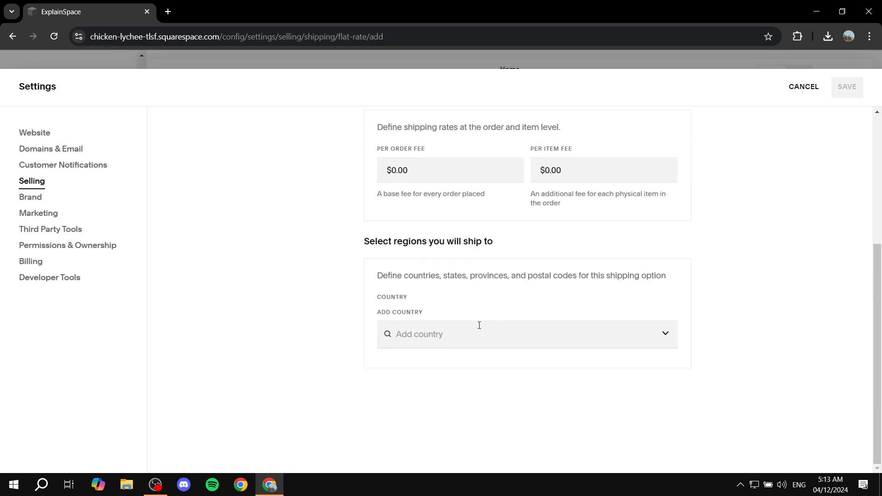
{"action": "left_click", "coordinate": [463, 343]}
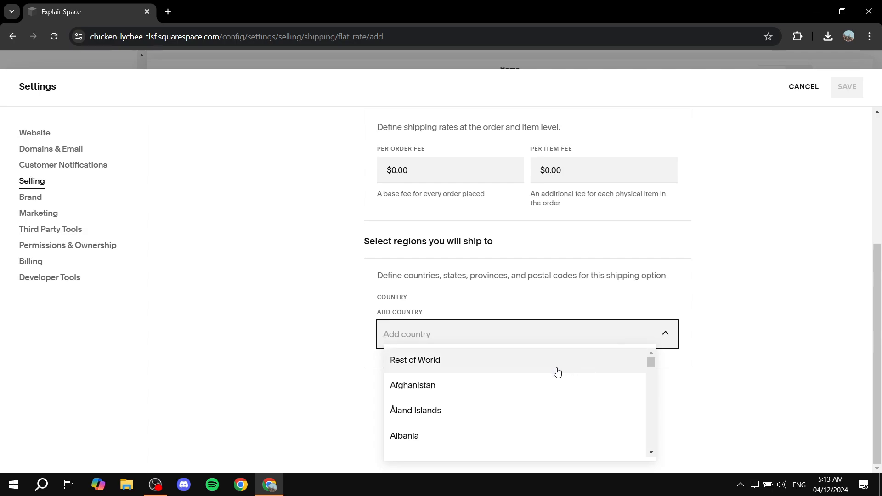
{"action": "scroll", "coordinate": [553, 369], "scroll_direction": "down", "scroll_amount": 2}
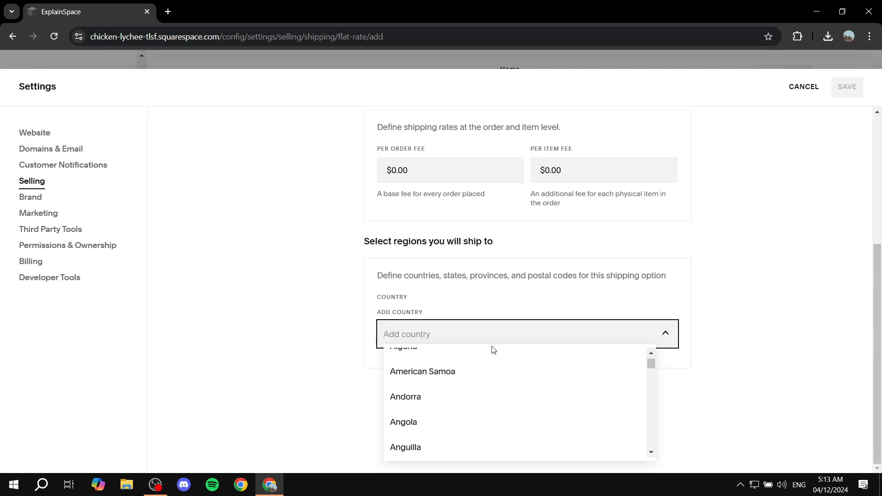
{"action": "type", "text": "unite"}
{"action": "left_click", "coordinate": [493, 366]}
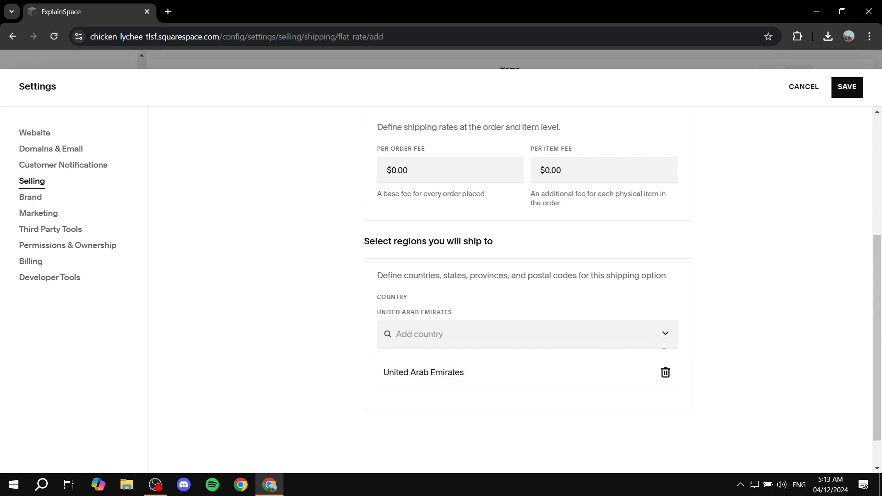
{"action": "left_click", "coordinate": [847, 87]}
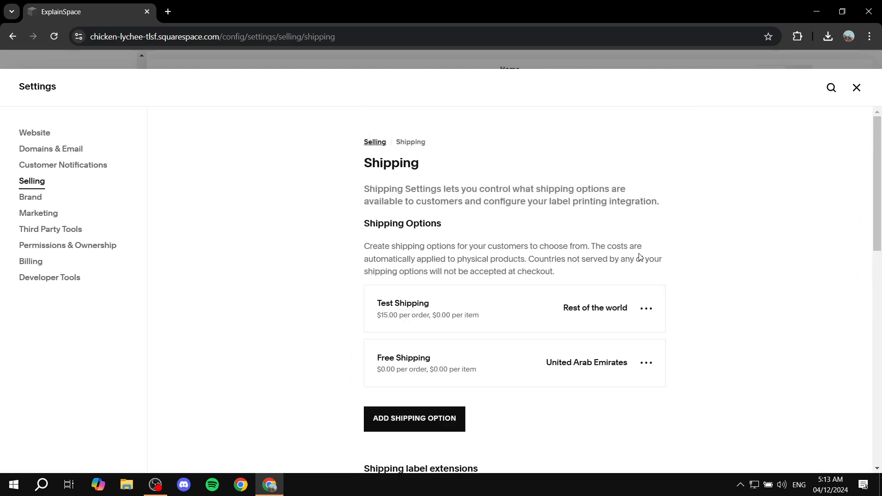
Look through the rest of the shipping settings, covering label extensions, pickup options, local delivery options and fulfillment profiles.
{"action": "scroll", "coordinate": [356, 222], "scroll_direction": "down", "scroll_amount": 1}
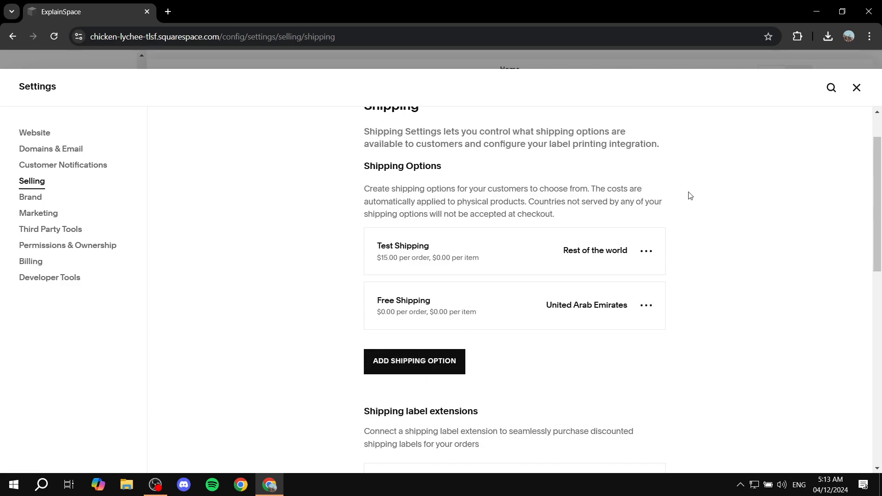
{"action": "scroll", "coordinate": [702, 196], "scroll_direction": "down", "scroll_amount": 4}
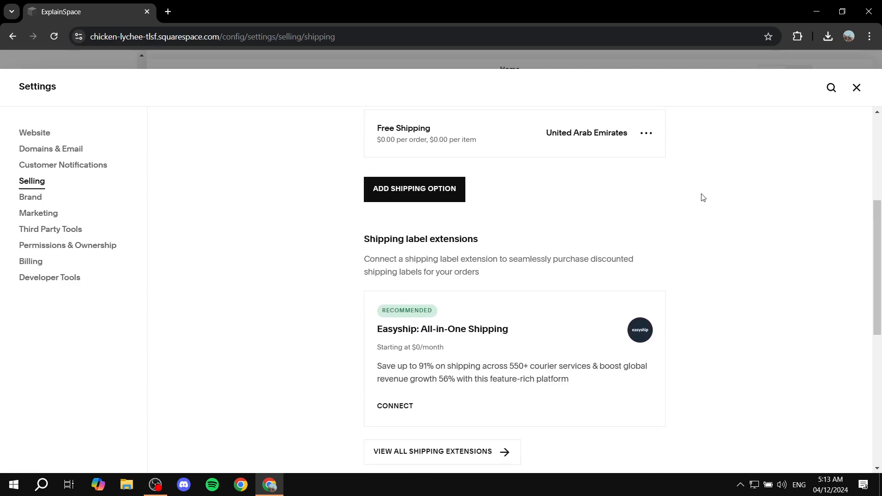
{"action": "scroll", "coordinate": [504, 253], "scroll_direction": "down", "scroll_amount": 8}
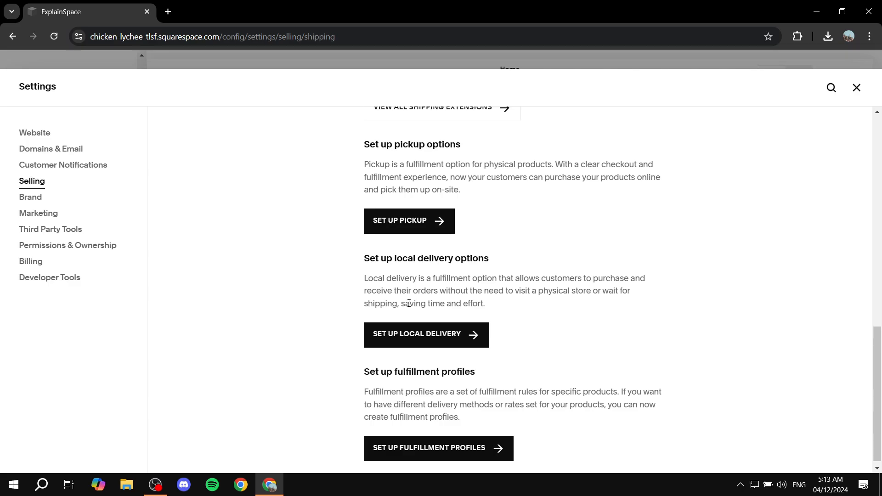
{"action": "left_click_drag", "start_coordinate": [357, 260], "coordinate": [577, 258]}
{"action": "left_click", "coordinate": [328, 267]}
{"action": "left_click_drag", "start_coordinate": [359, 262], "coordinate": [575, 263]}
{"action": "left_click", "coordinate": [457, 236]}
{"action": "left_click_drag", "start_coordinate": [359, 150], "coordinate": [485, 150]}
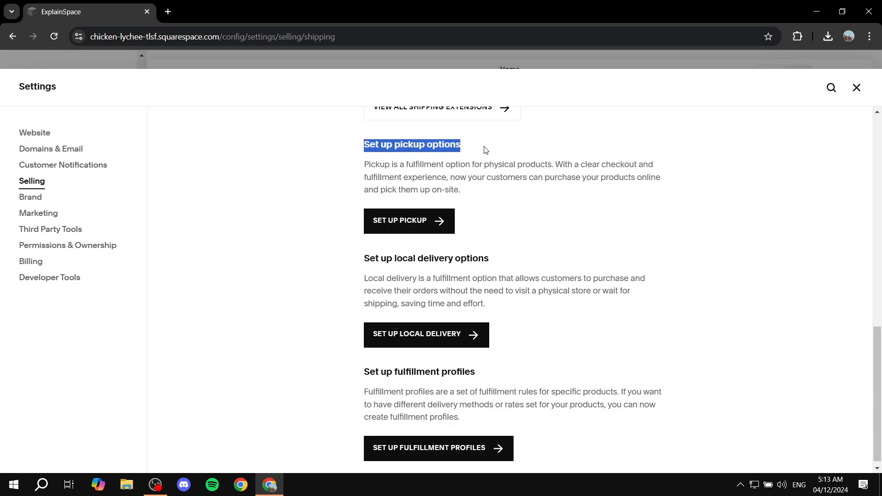
{"action": "left_click", "coordinate": [486, 151]}
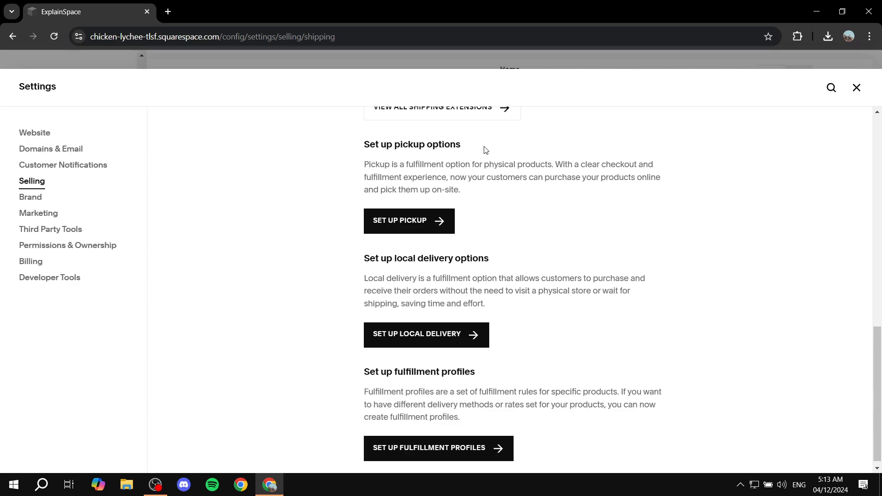
{"action": "scroll", "coordinate": [460, 294], "scroll_direction": "down", "scroll_amount": 1}
{"action": "left_click_drag", "start_coordinate": [360, 367], "coordinate": [542, 372]}
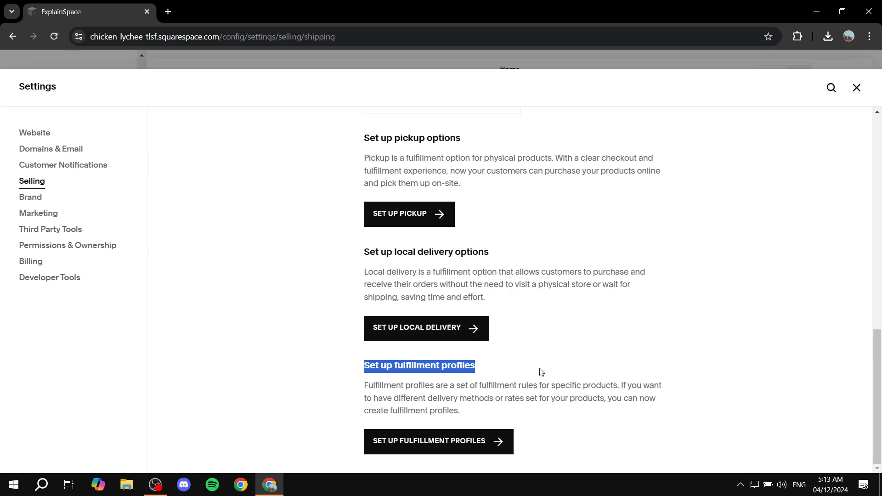
{"action": "left_click", "coordinate": [542, 371]}
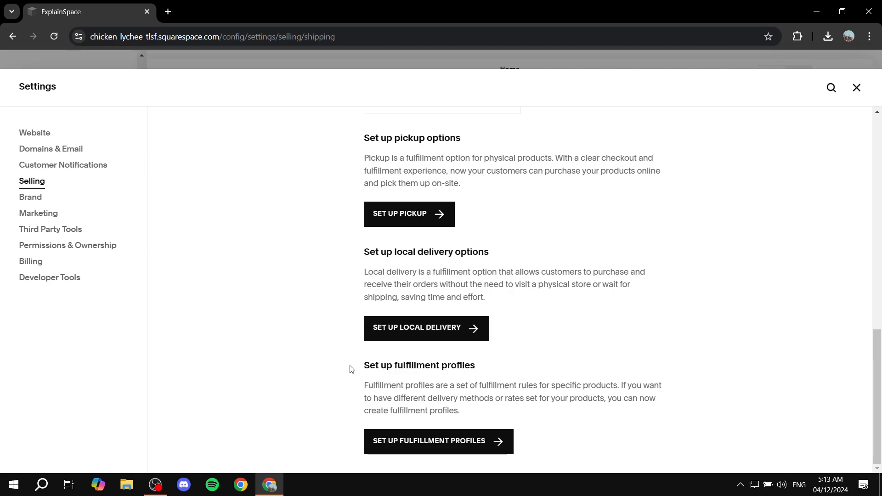
{"action": "left_click_drag", "start_coordinate": [350, 367], "coordinate": [541, 362]}
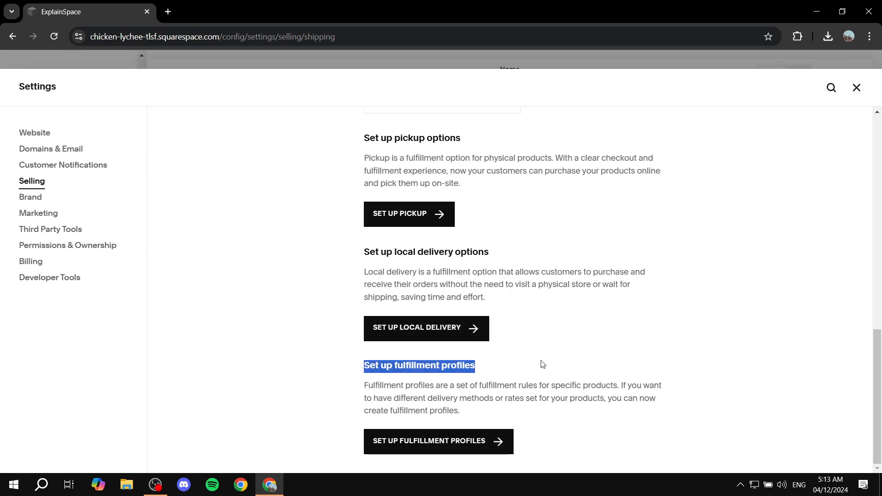
{"action": "left_click", "coordinate": [501, 370]}
Add a custom fulfillment profile named "Free Shipping Profile" that includes only the Free Shipping option, and save it.
{"action": "left_click", "coordinate": [466, 440]}
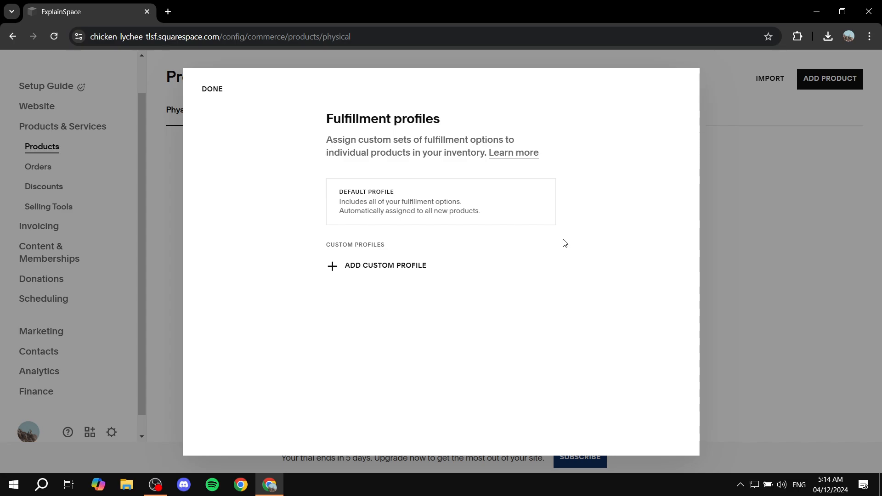
{"action": "left_click", "coordinate": [421, 271]}
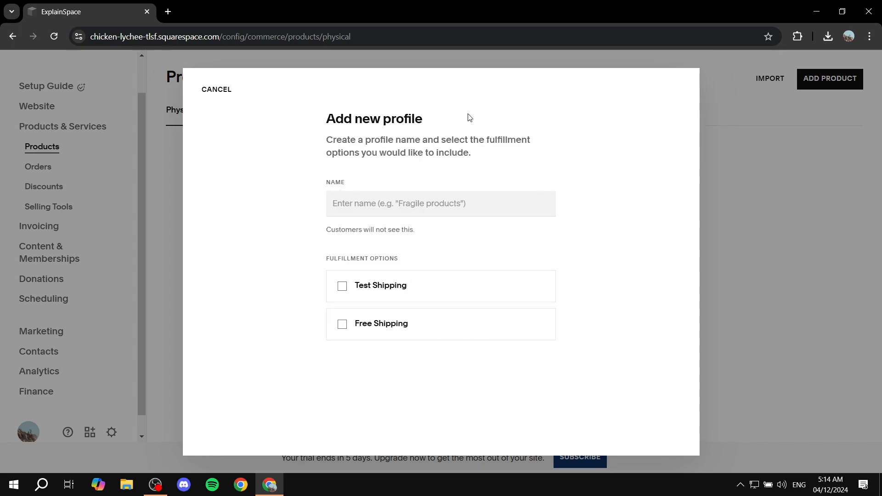
{"action": "left_click", "coordinate": [381, 203]}
{"action": "type", "text": "Free"}
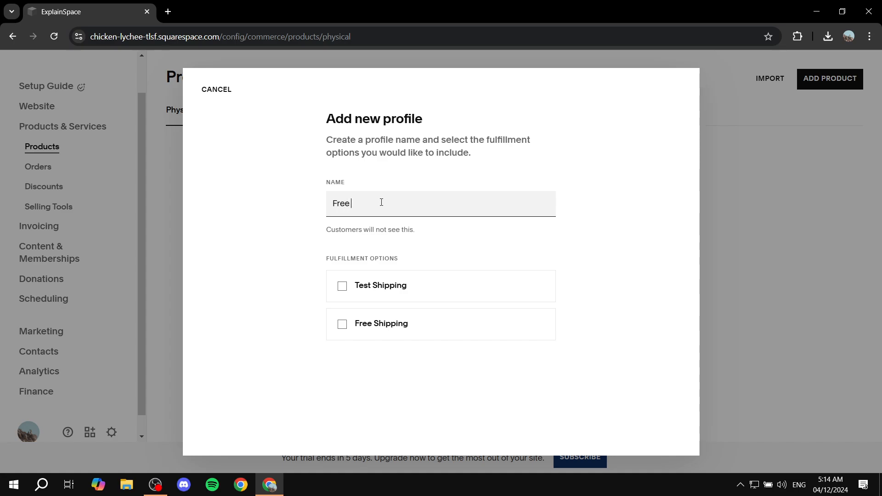
{"action": "type", "text": " Shipping Profile"}
{"action": "left_click", "coordinate": [343, 325]}
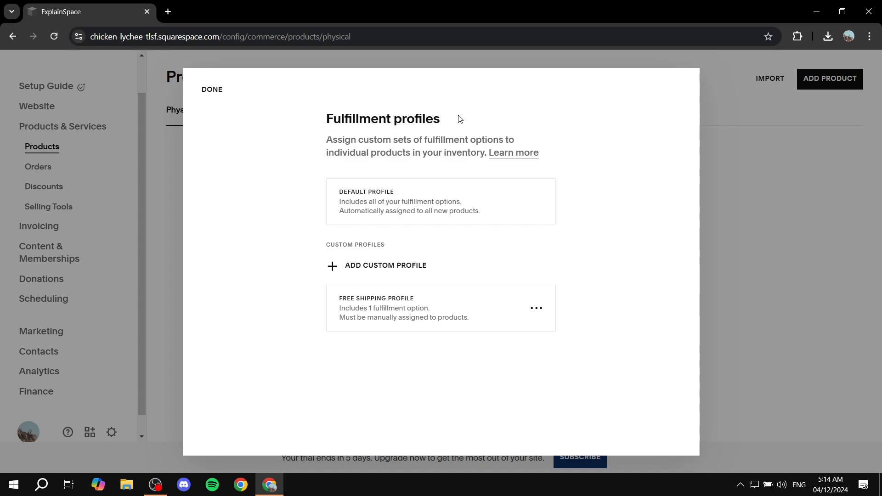
Check the Free Shipping Profile under the custom profiles and finish the fulfillment profiles setup.
{"action": "left_click_drag", "start_coordinate": [308, 129], "coordinate": [472, 121]}
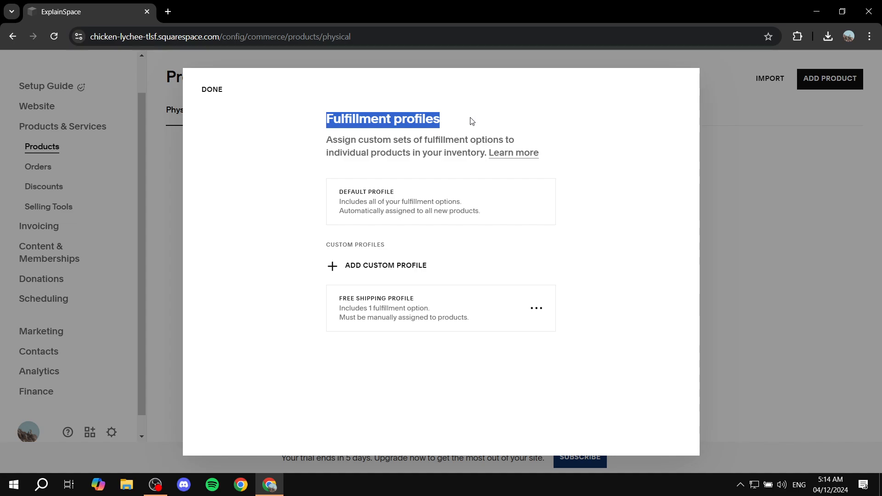
{"action": "left_click_drag", "start_coordinate": [323, 301], "coordinate": [431, 302]}
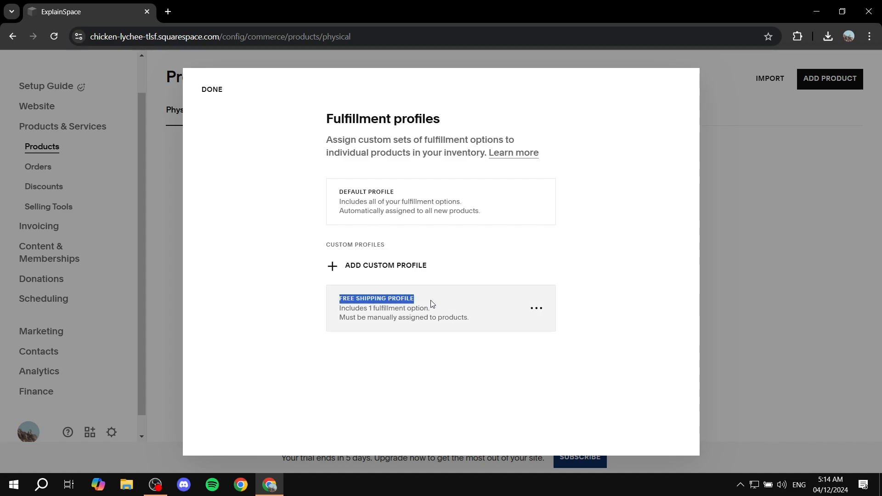
{"action": "left_click", "coordinate": [453, 373]}
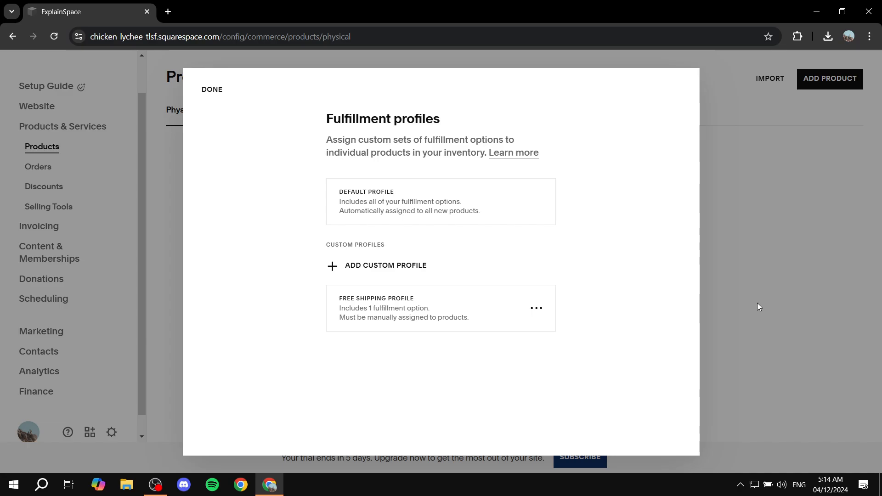
{"action": "left_click", "coordinate": [221, 91]}
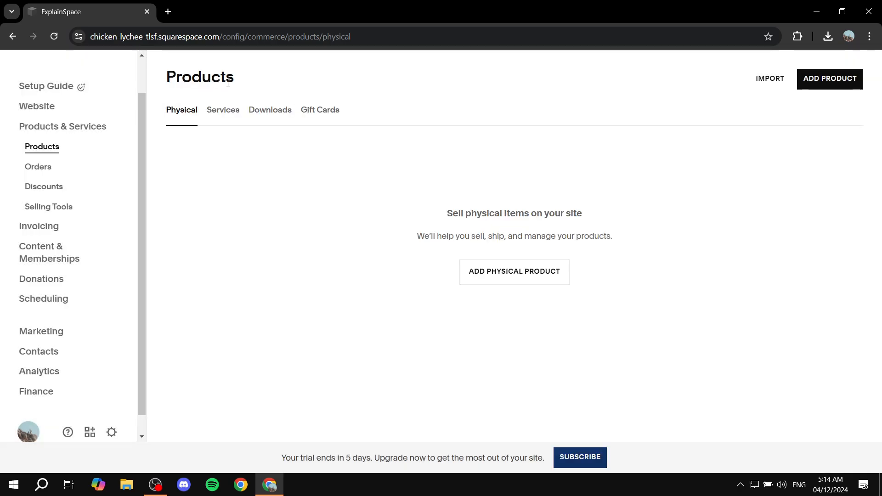